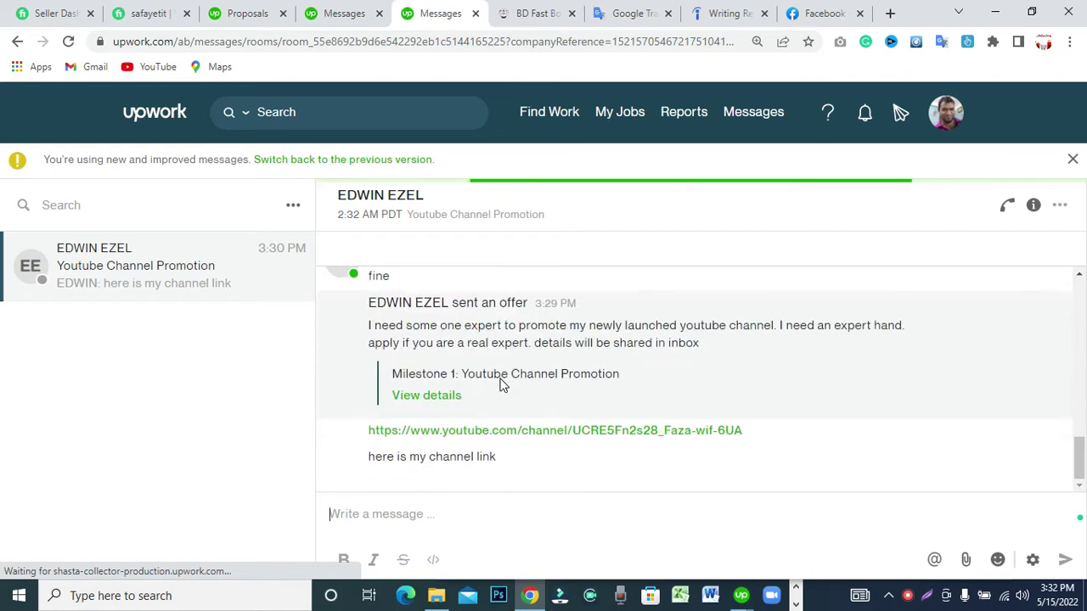
Step: Open the details of the Youtube Channel Promotion offer from the client's chat and begin accepting the offer
left_click(453, 399)
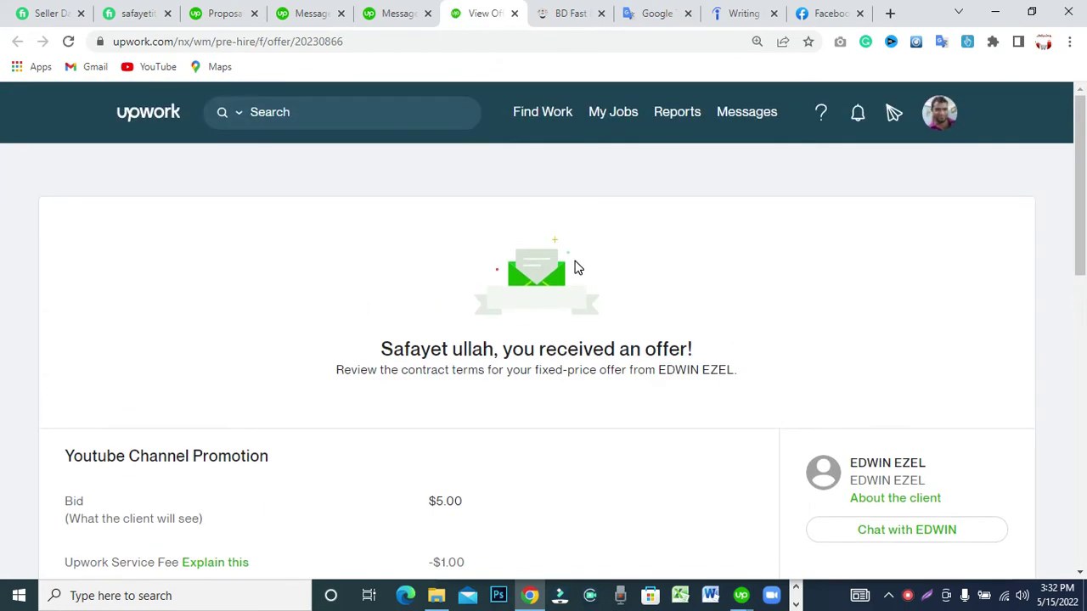
scroll(574, 270, "down", 4)
scroll(574, 271, "down", 2)
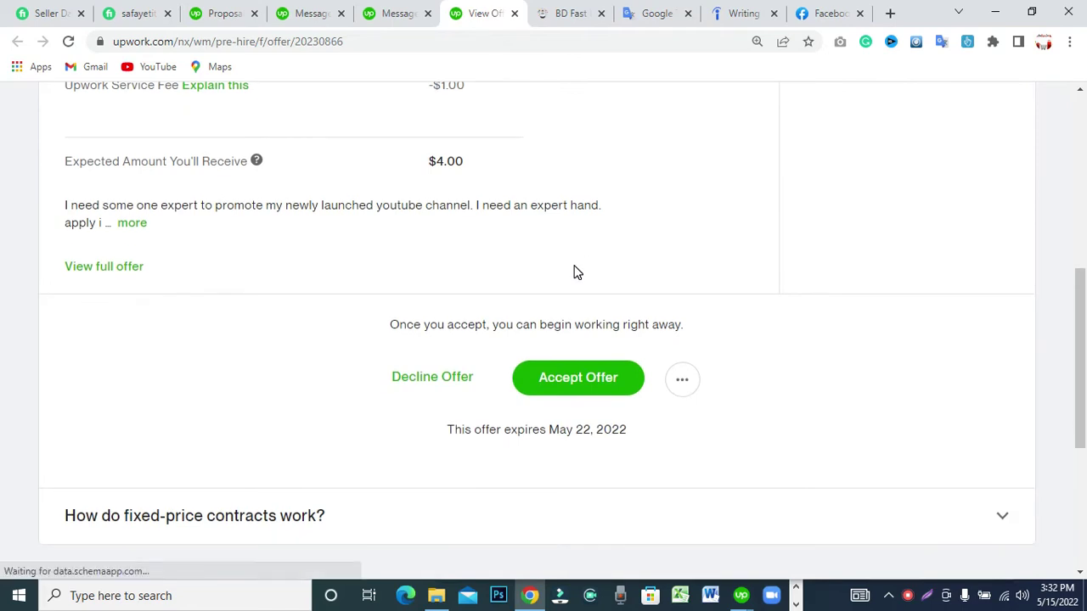
left_click(582, 381)
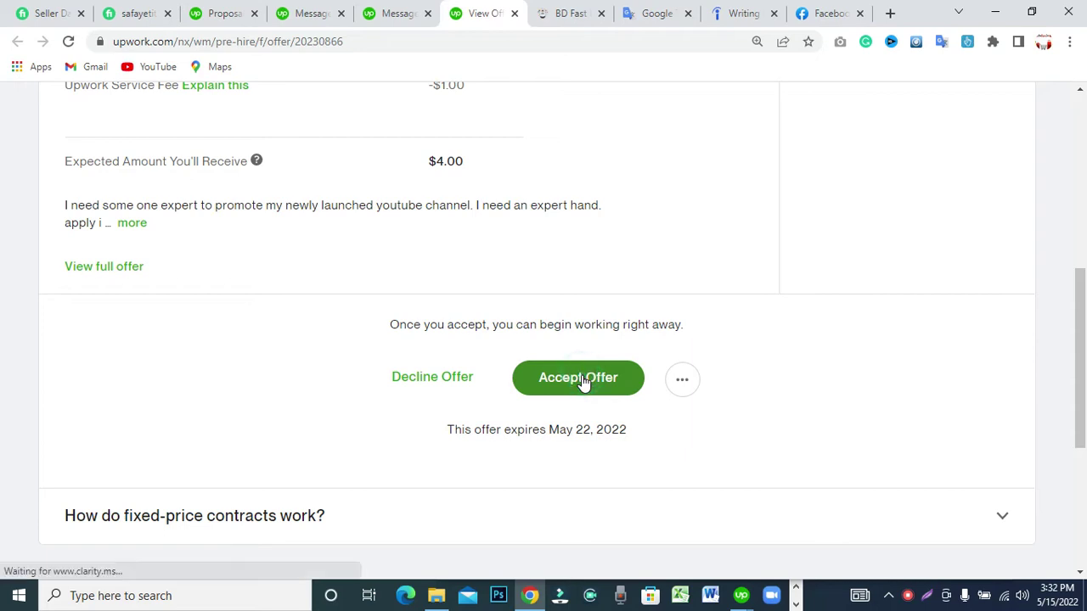
Step: Agree to the Upwork Terms of Service for accepting the offer
left_click(345, 252)
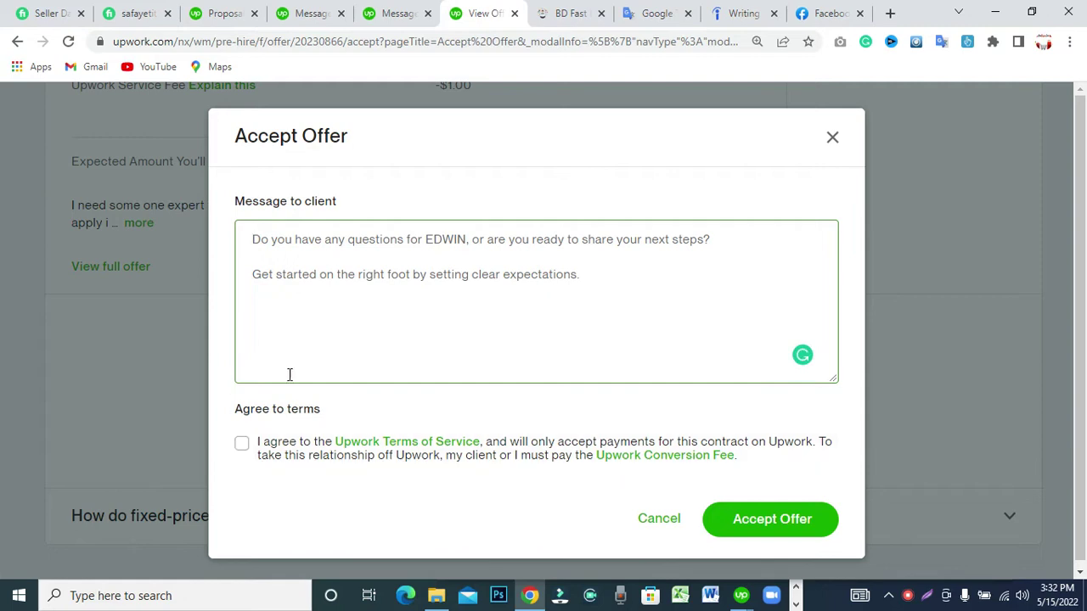
left_click(242, 450)
left_click(240, 475)
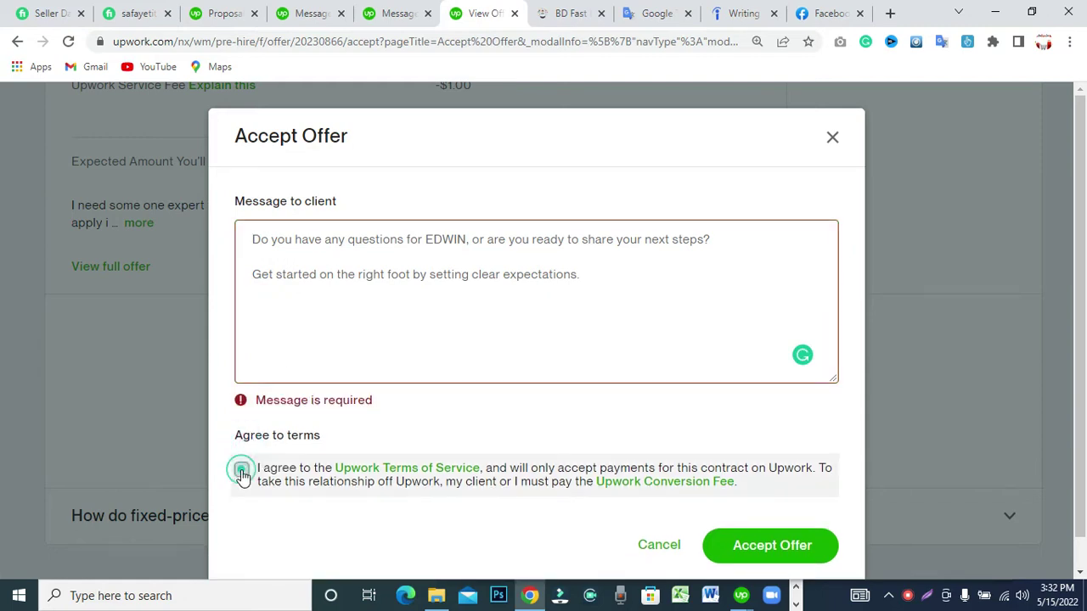
Step: Write "Hi, Thank you for your job." as the message to the client, then submit the acceptance and dismiss the contract confirmation
left_click(330, 253)
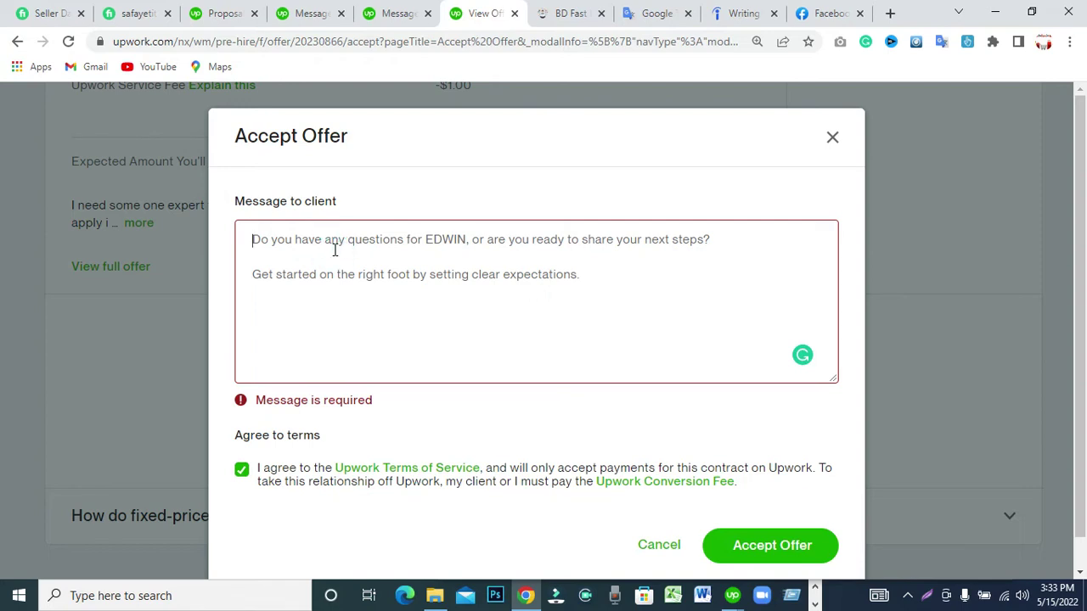
type("1")
key("BackSpace")
type("Hi,")
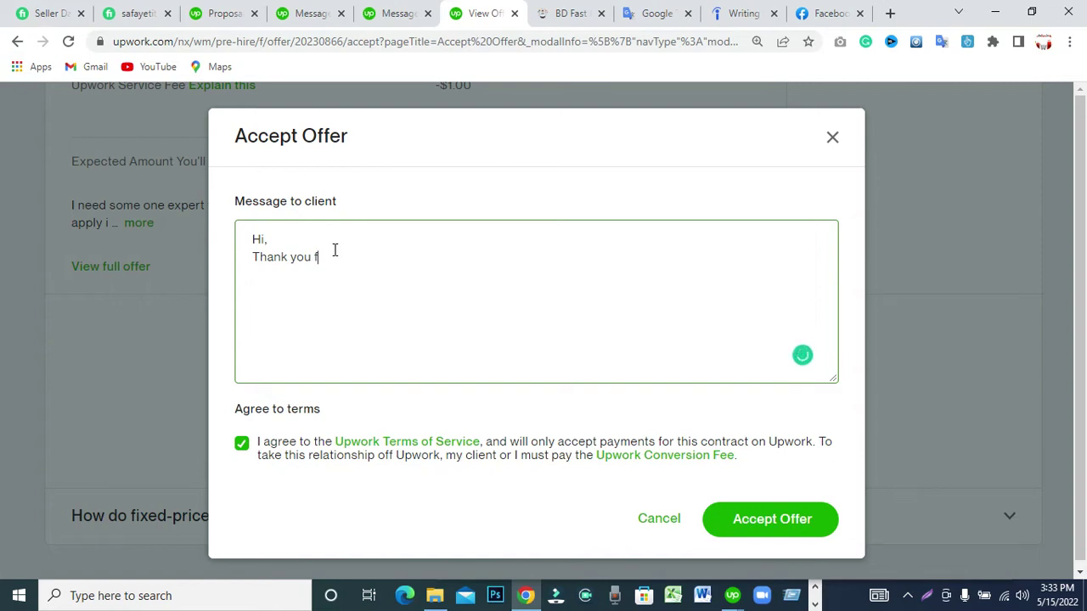
type("your jo")
type("b.")
key("Return")
left_click(746, 527)
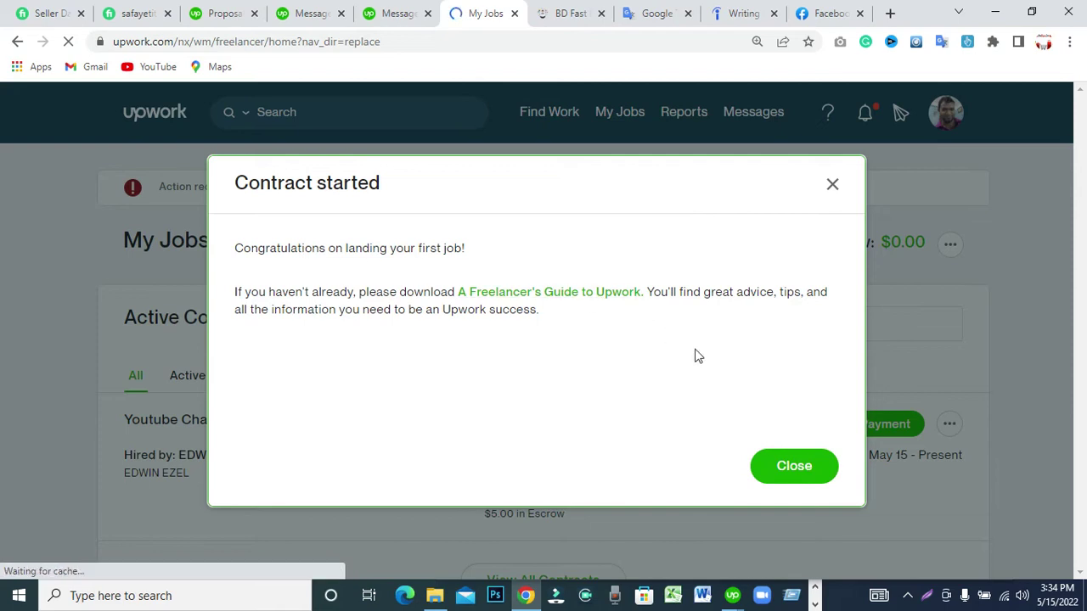
left_click(794, 469)
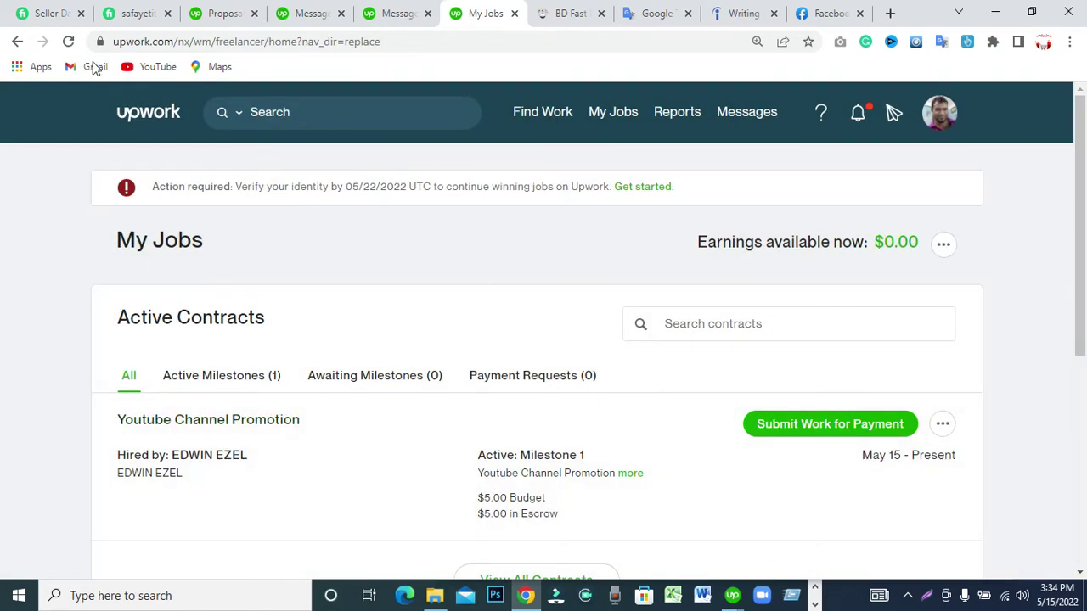
Step: Reload My Jobs and view the list of all contracts
left_click(67, 41)
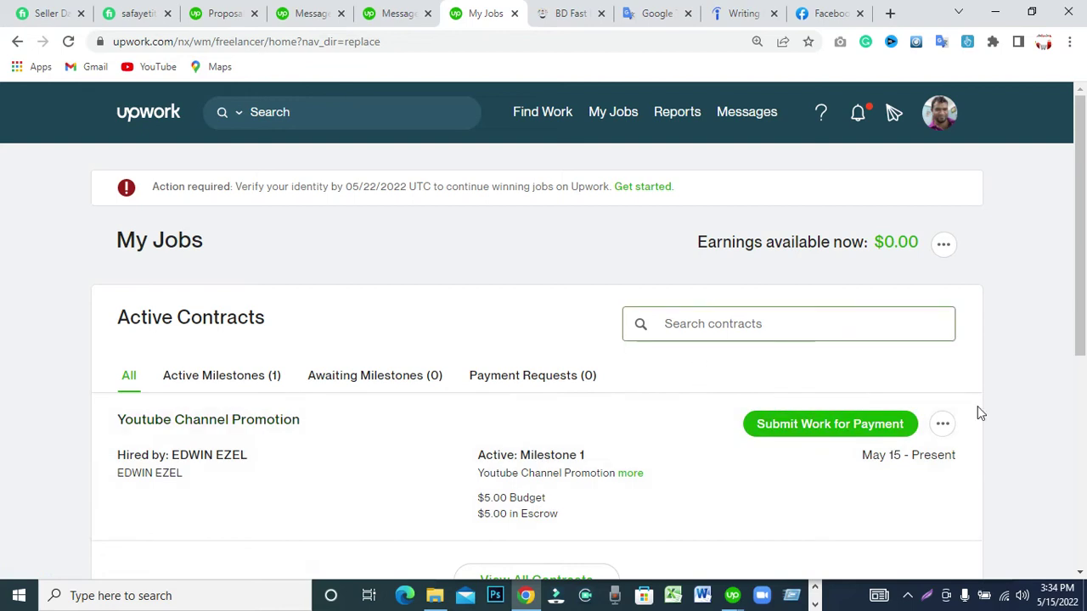
scroll(463, 391, "down", 2)
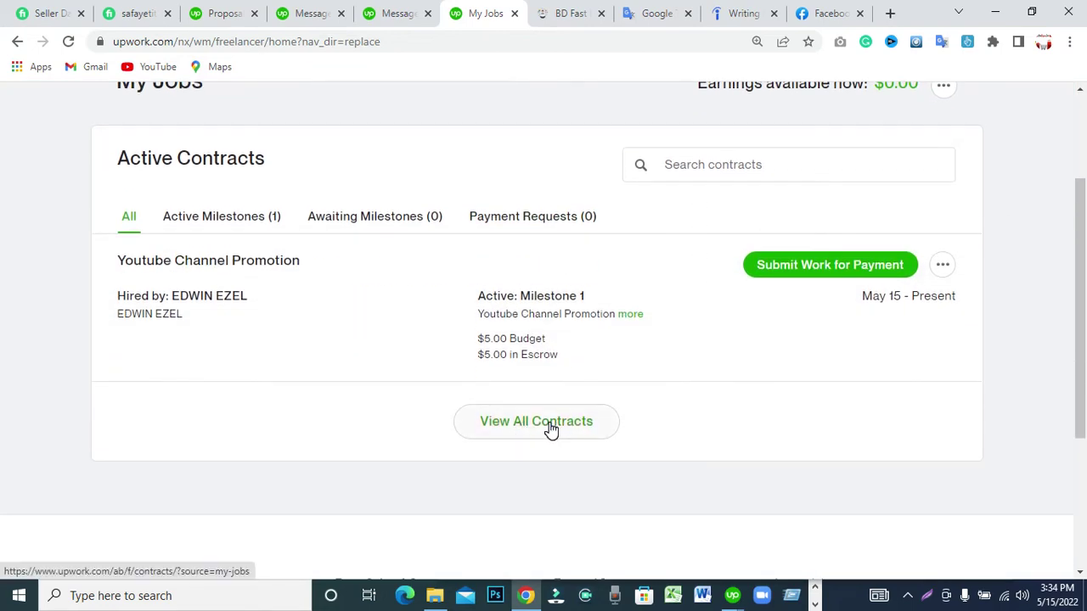
left_click(550, 422)
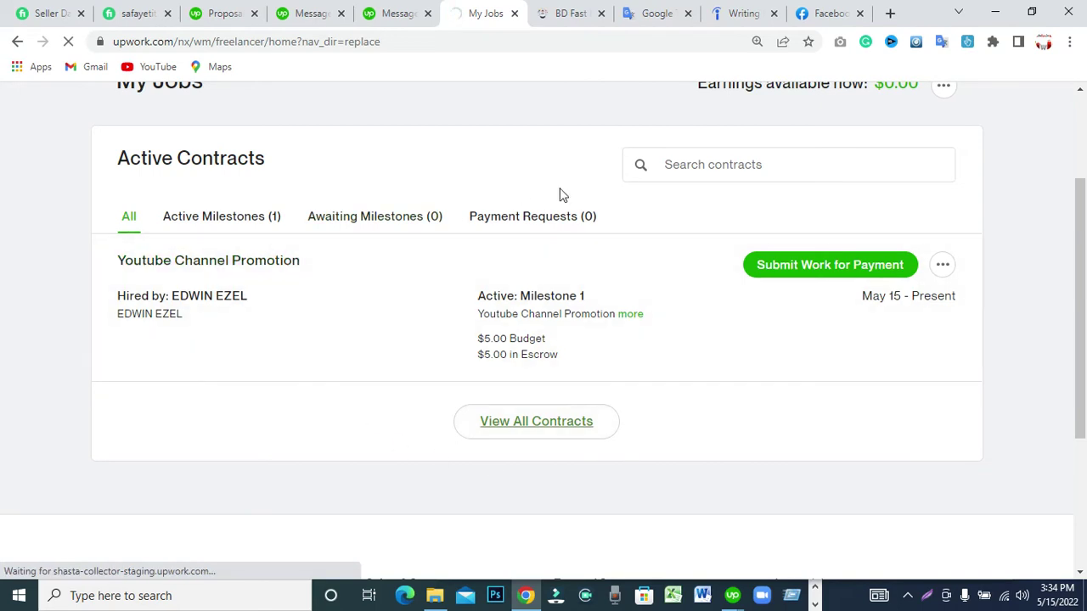
scroll(441, 303, "down", 2)
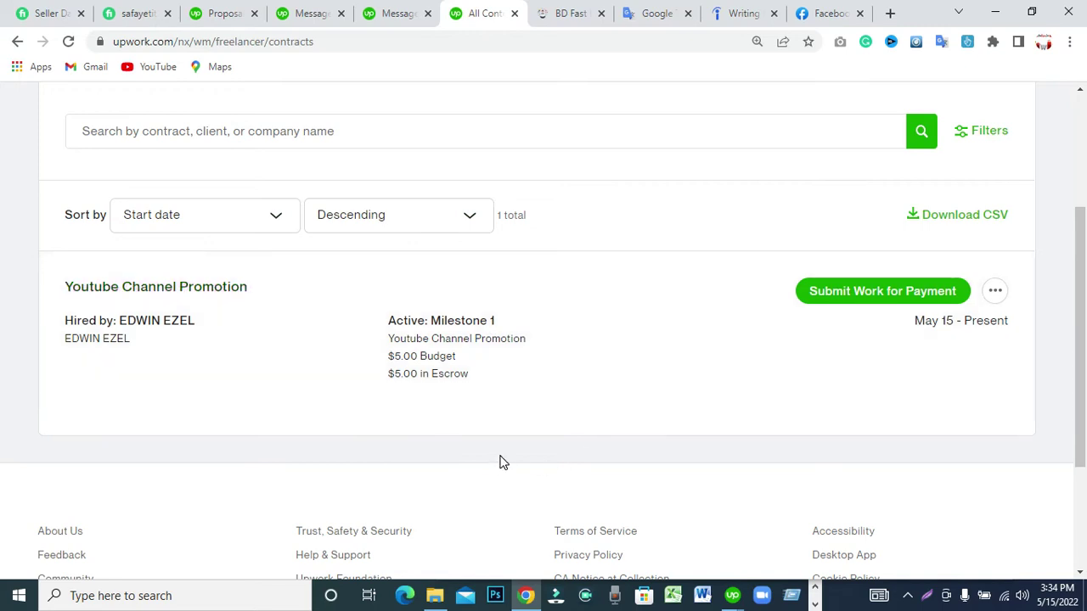
Step: Open the Youtube Channel Promotion contract from its contract-started notification
scroll(500, 461, "up", 1)
scroll(500, 462, "up", 1)
scroll(624, 462, "up", 1)
left_click(857, 113)
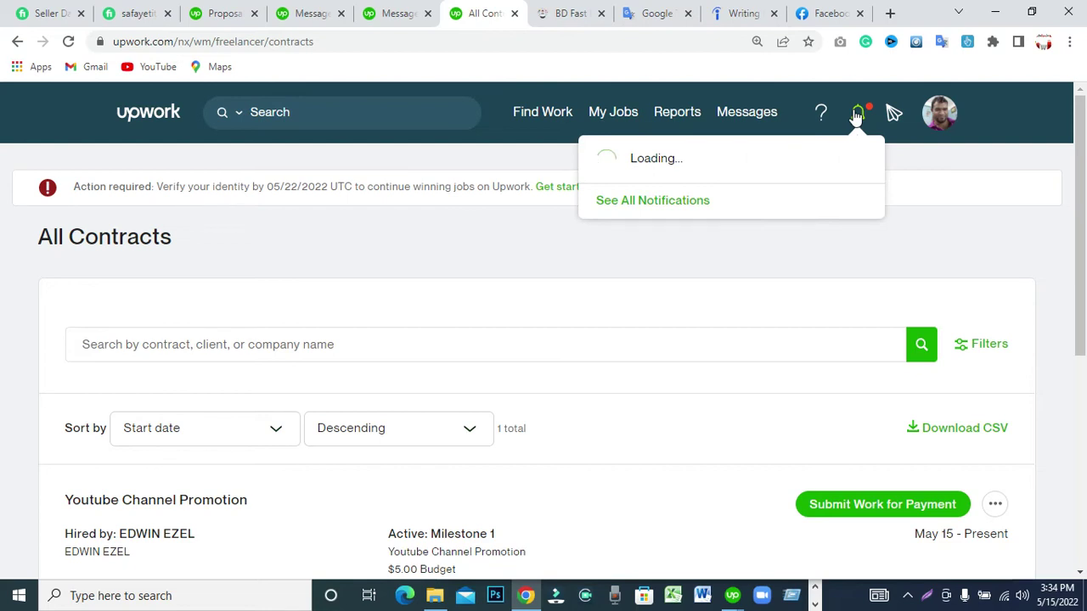
left_click(689, 177)
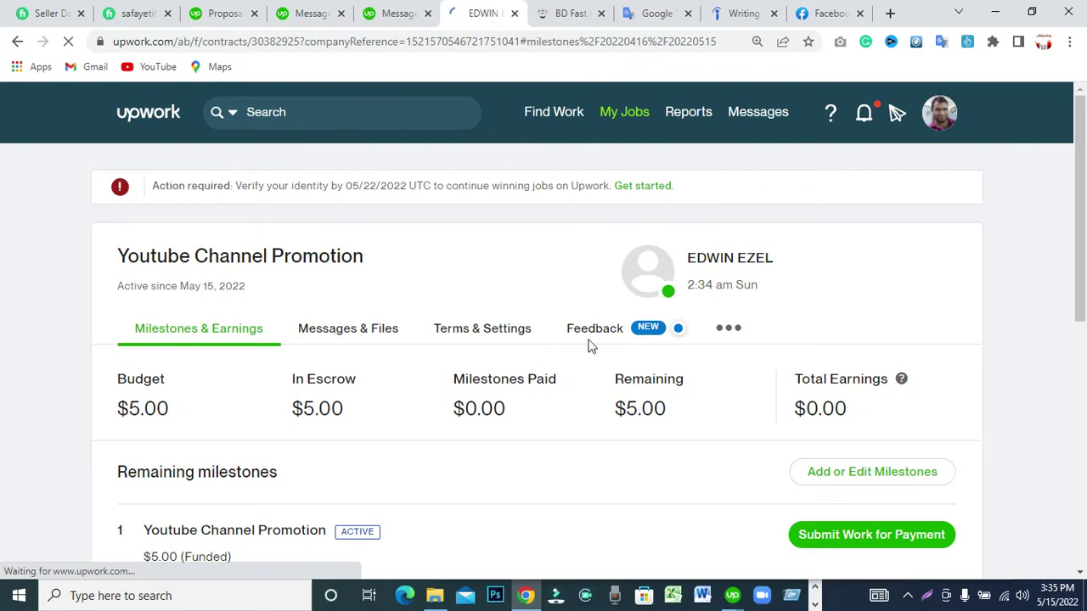
Step: Examine the contract's budget, escrow and earnings figures on its milestones and earnings overview
scroll(782, 323, "down", 1)
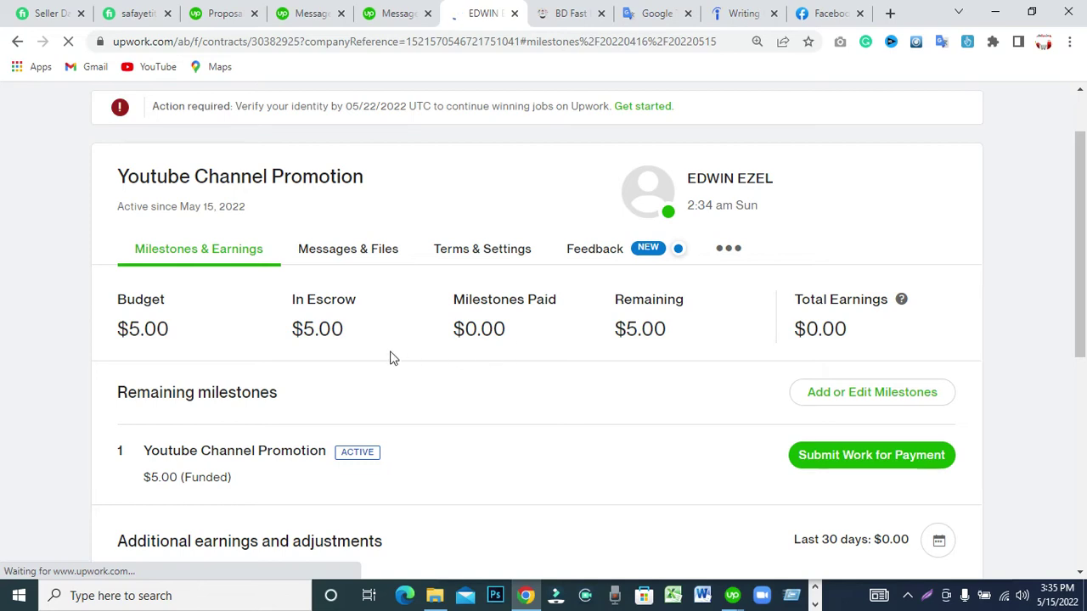
left_click_drag(355, 340, 260, 334)
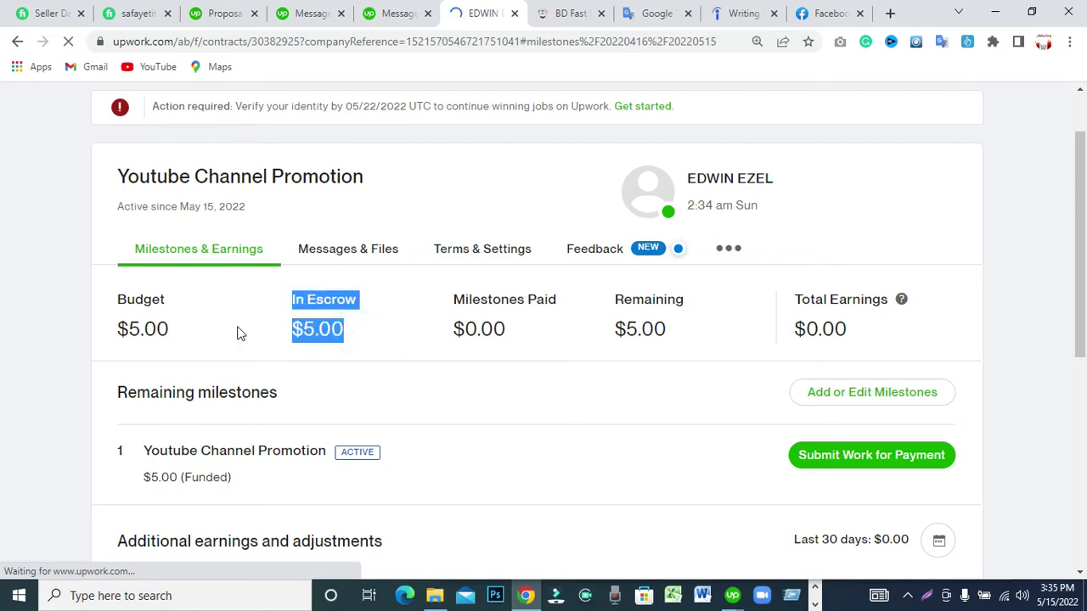
left_click_drag(170, 328, 85, 318)
left_click(79, 318)
left_click_drag(178, 331, 73, 295)
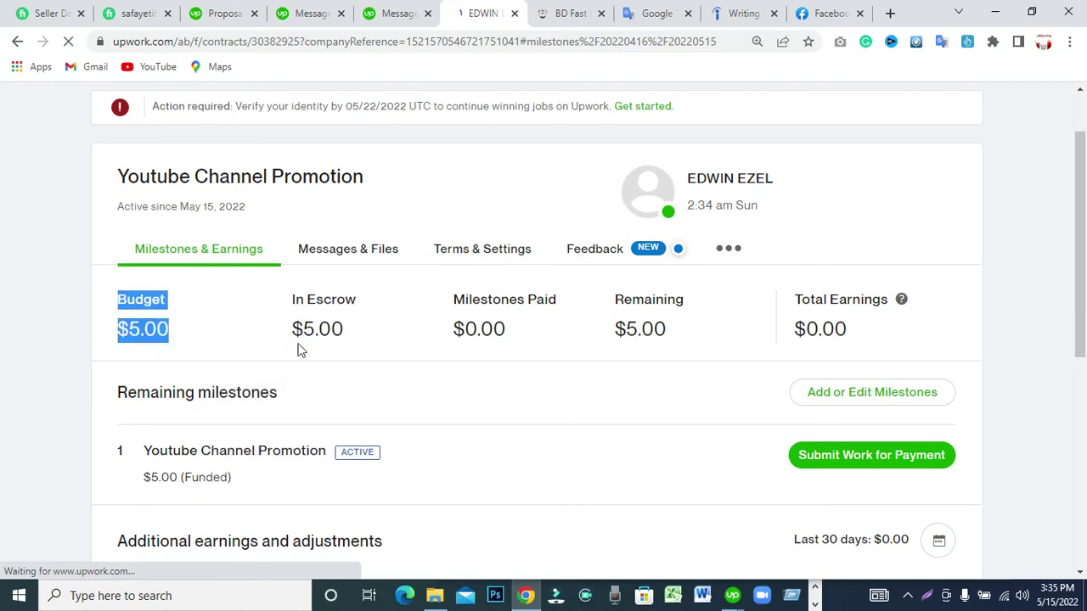
scroll(586, 406, "down", 2)
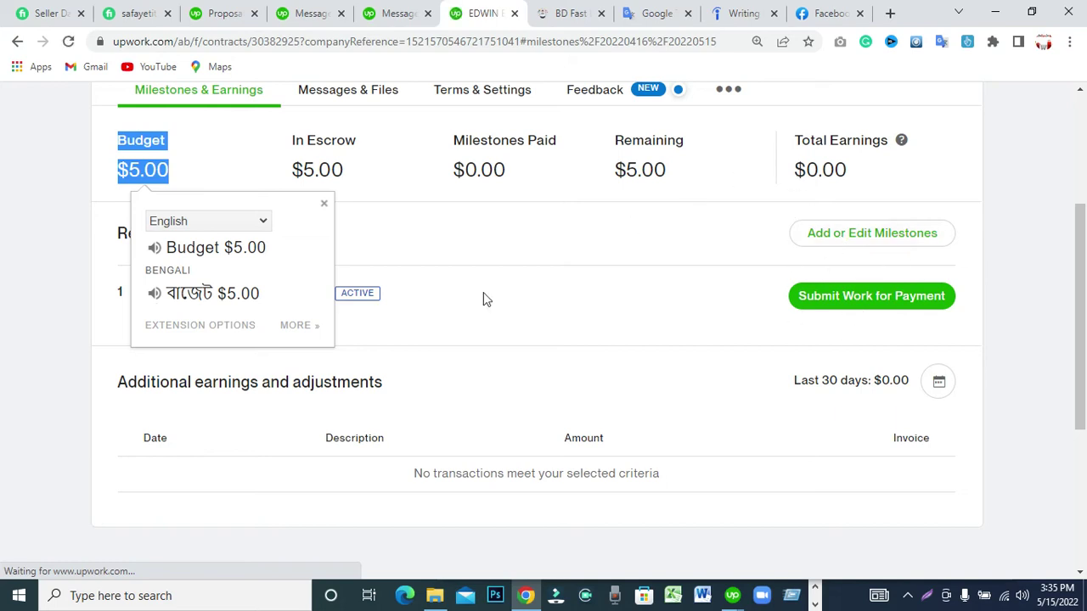
left_click(398, 238)
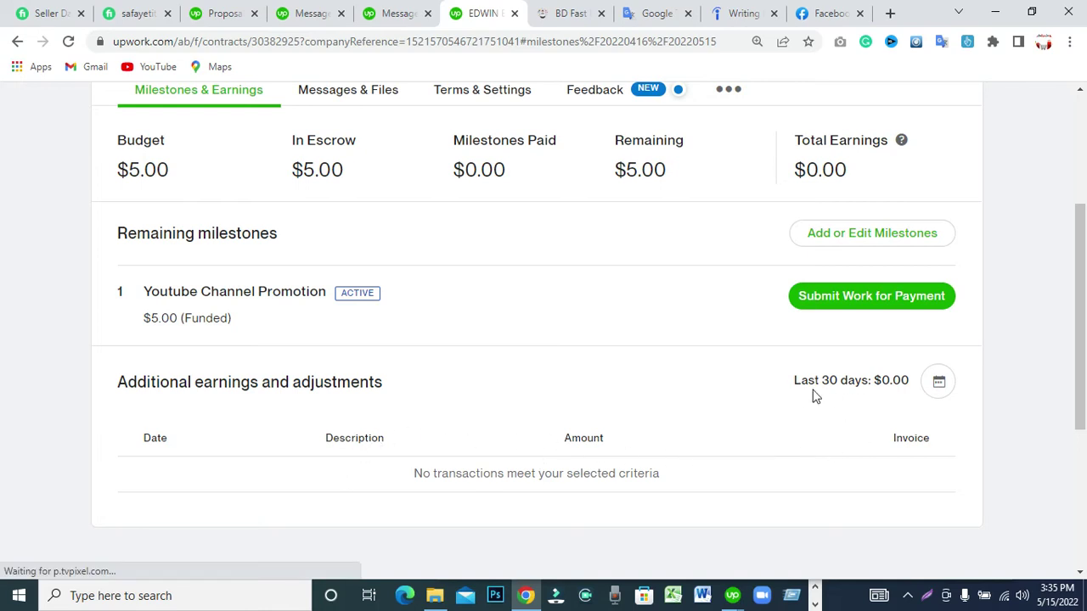
scroll(594, 407, "up", 1)
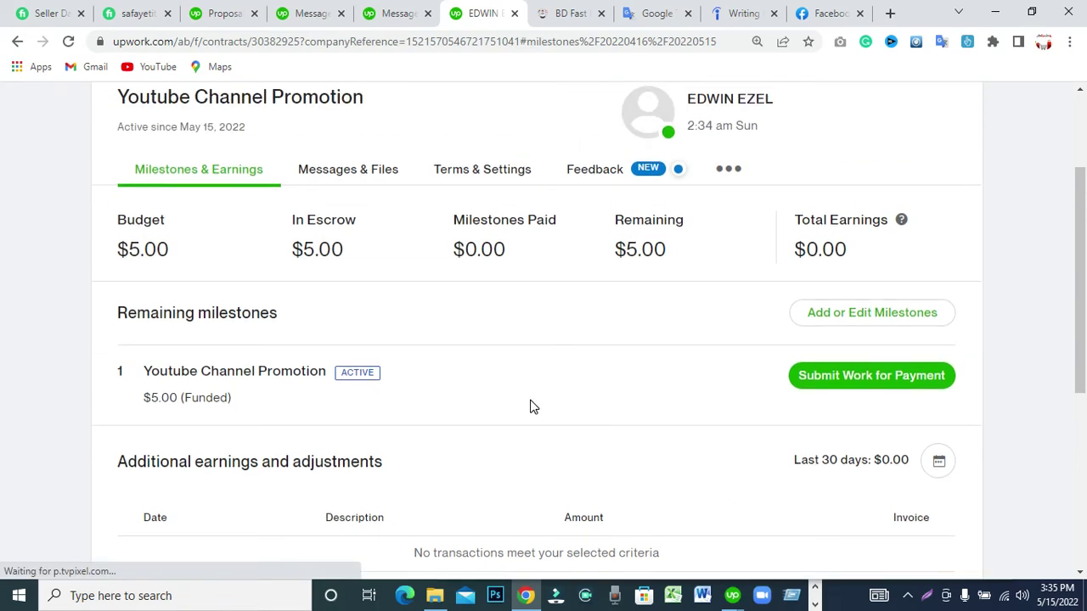
scroll(530, 407, "up", 2)
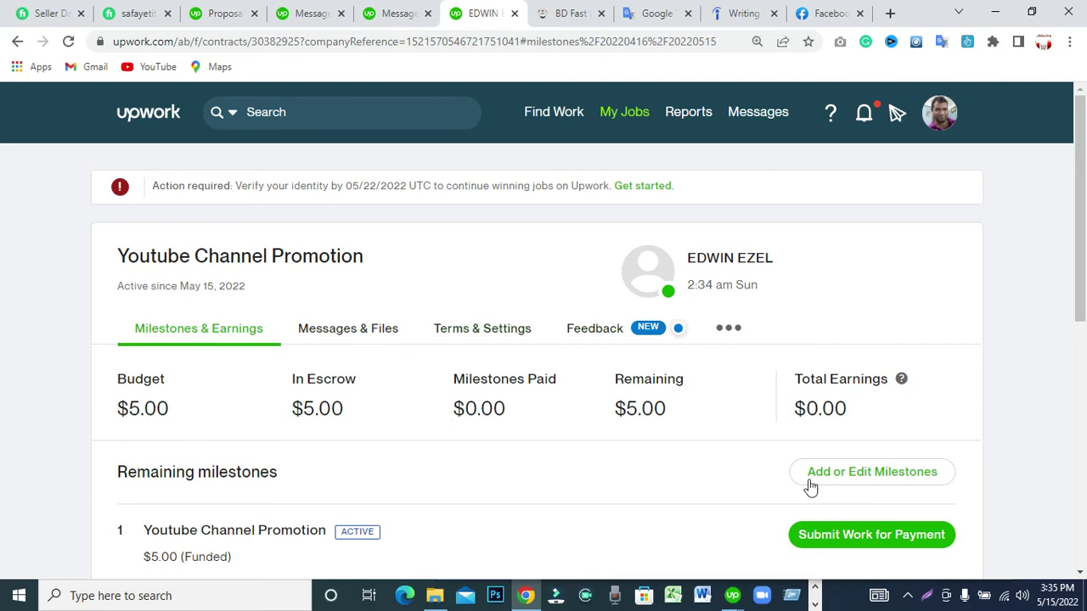
Step: Examine the active Youtube Channel Promotion milestone and its funding under the remaining milestones
scroll(629, 374, "down", 4)
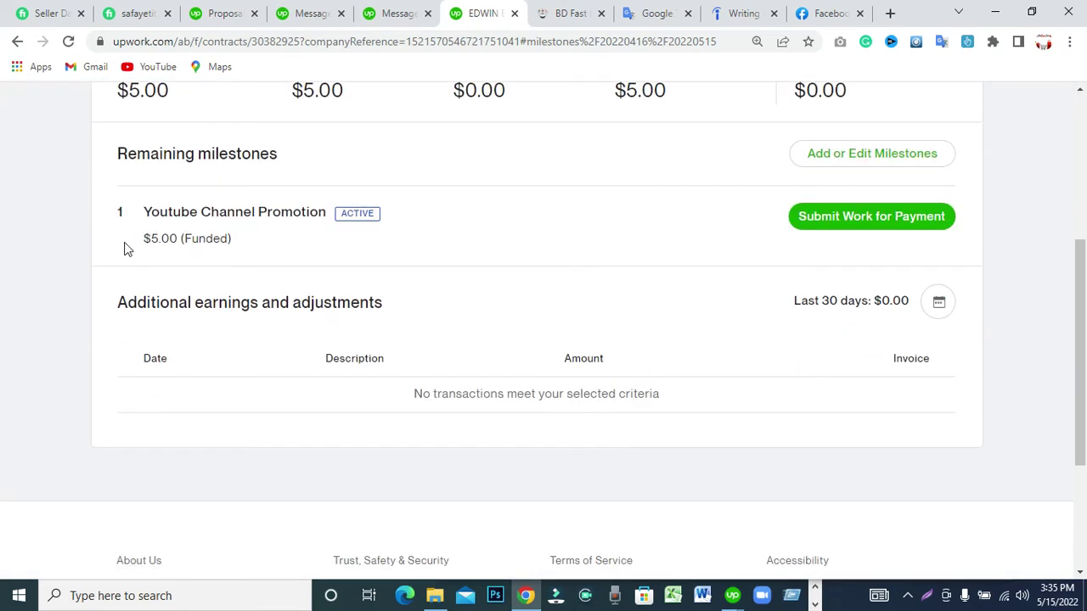
scroll(289, 260, "up", 1)
left_click_drag(326, 291, 151, 299)
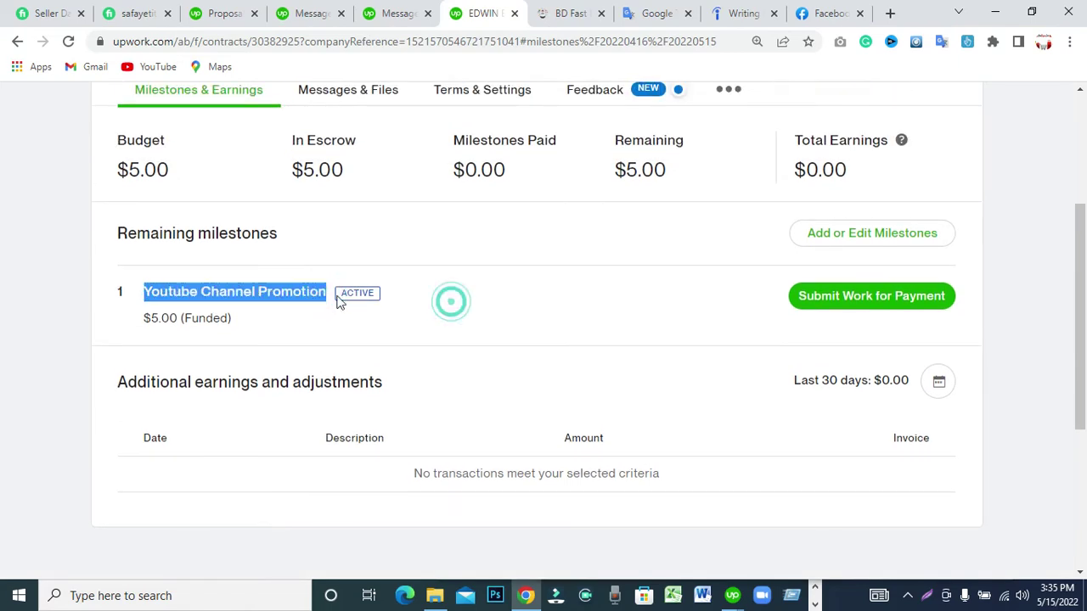
left_click_drag(214, 321, 71, 314)
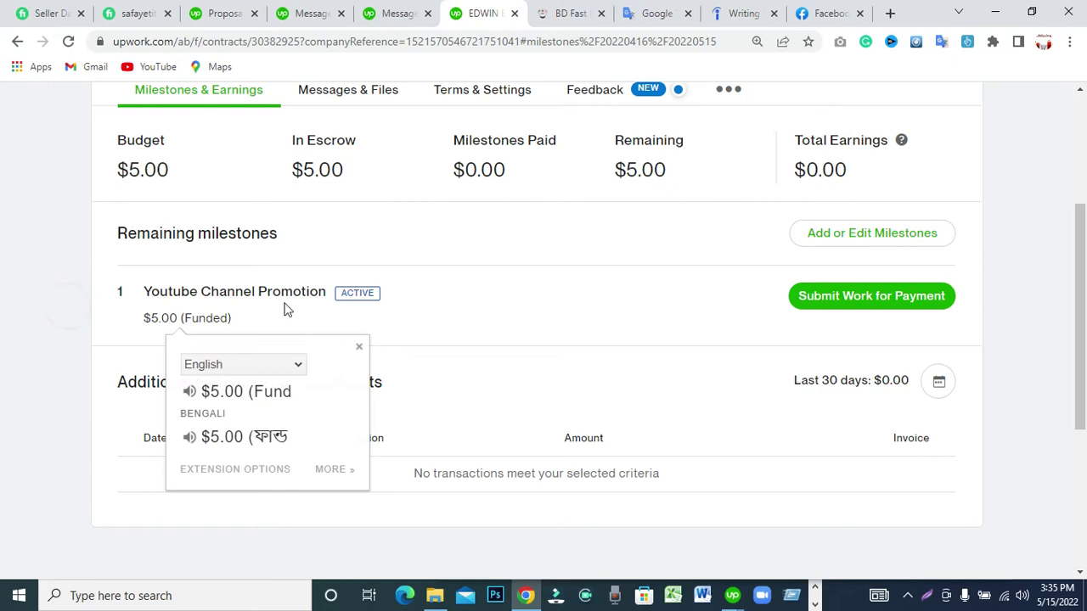
left_click(660, 312)
scroll(534, 427, "up", 2)
scroll(534, 426, "up", 1)
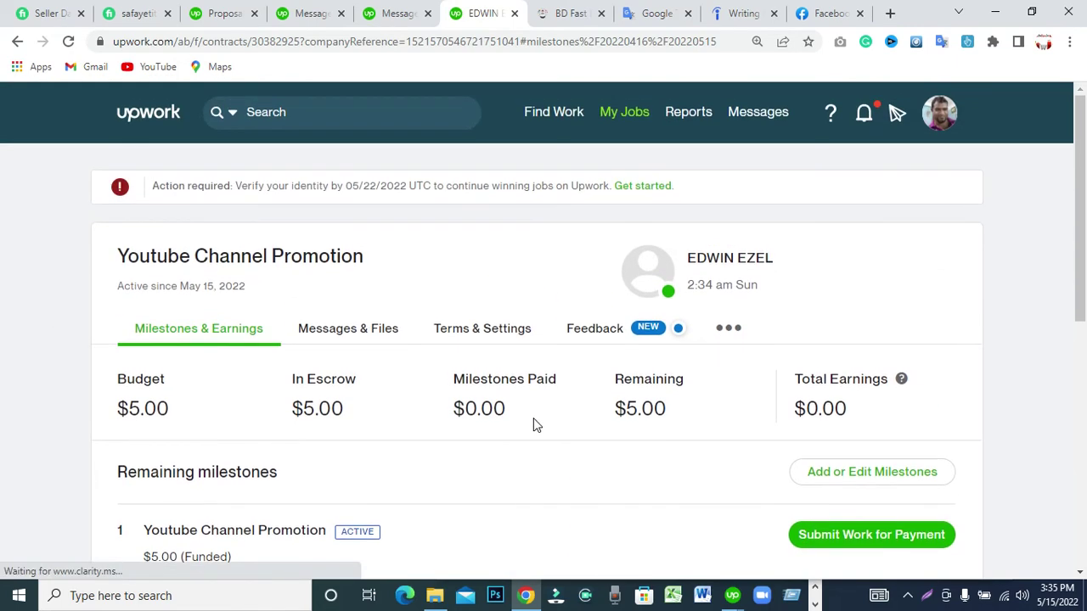
scroll(276, 427, "down", 1)
scroll(480, 398, "up", 1)
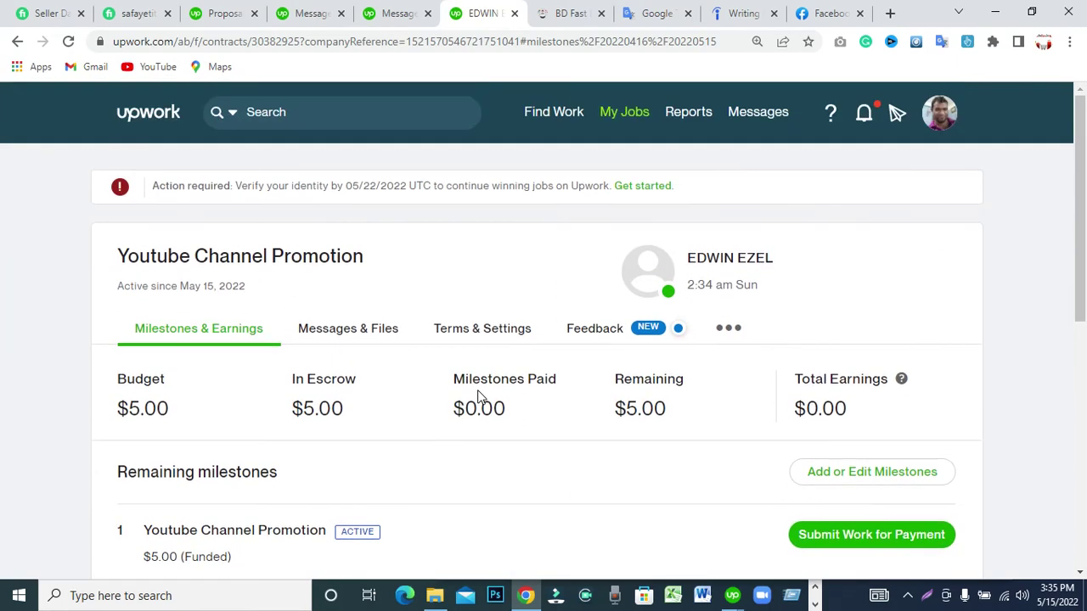
Step: Check the notifications and translate the identity verification notice on the reloaded contract page
left_click(866, 115)
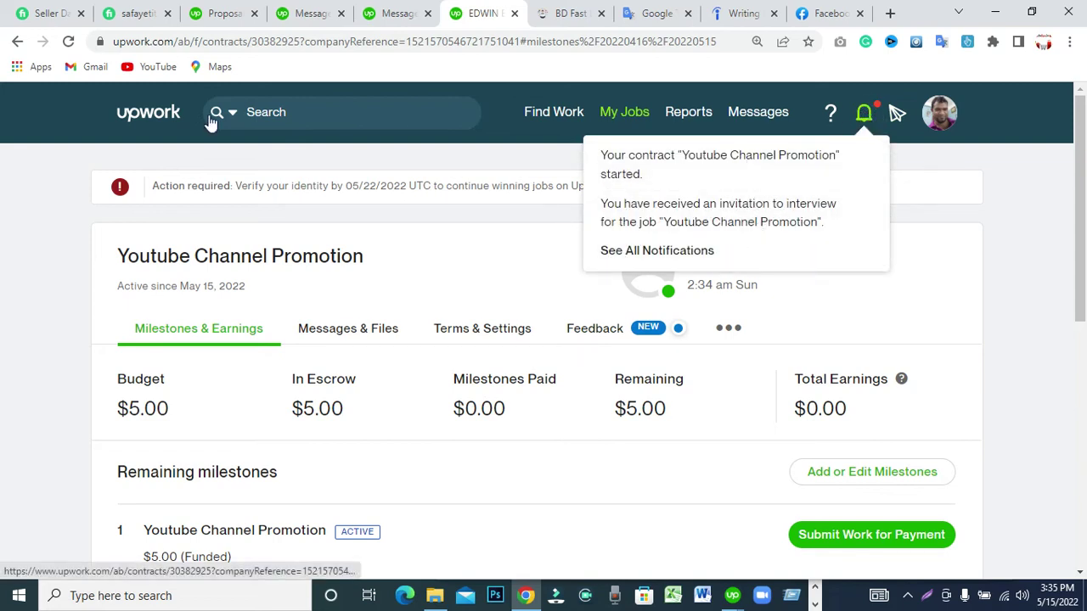
left_click(69, 41)
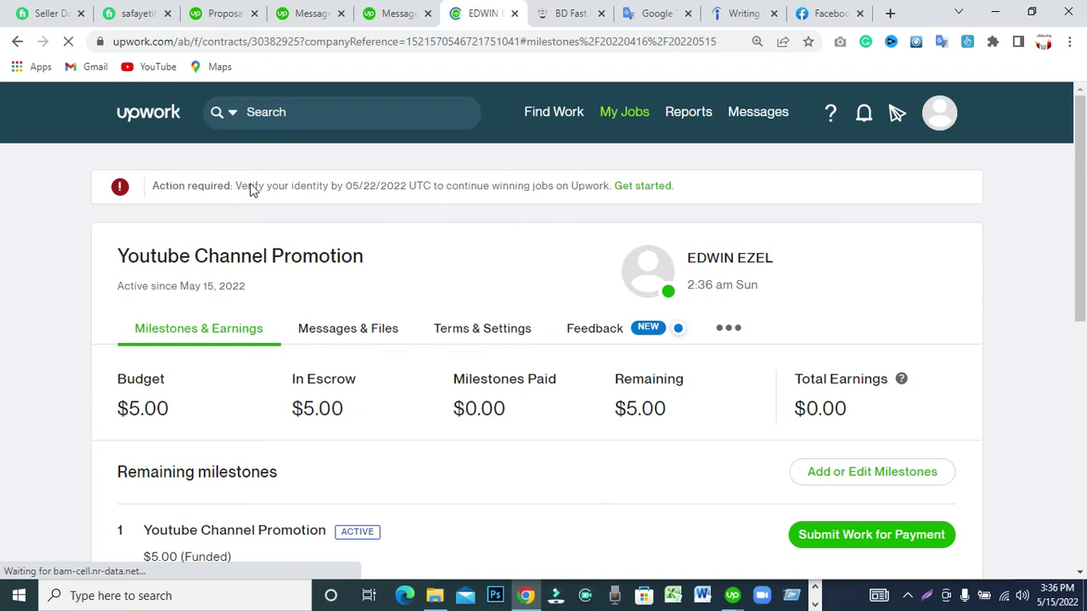
left_click_drag(237, 186, 613, 207)
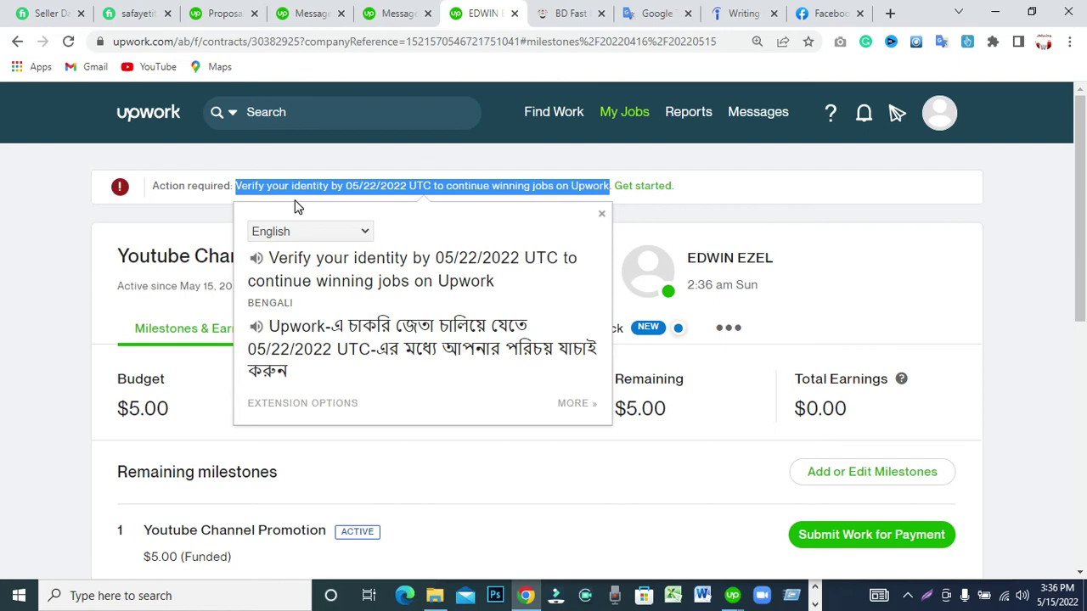
left_click(109, 218)
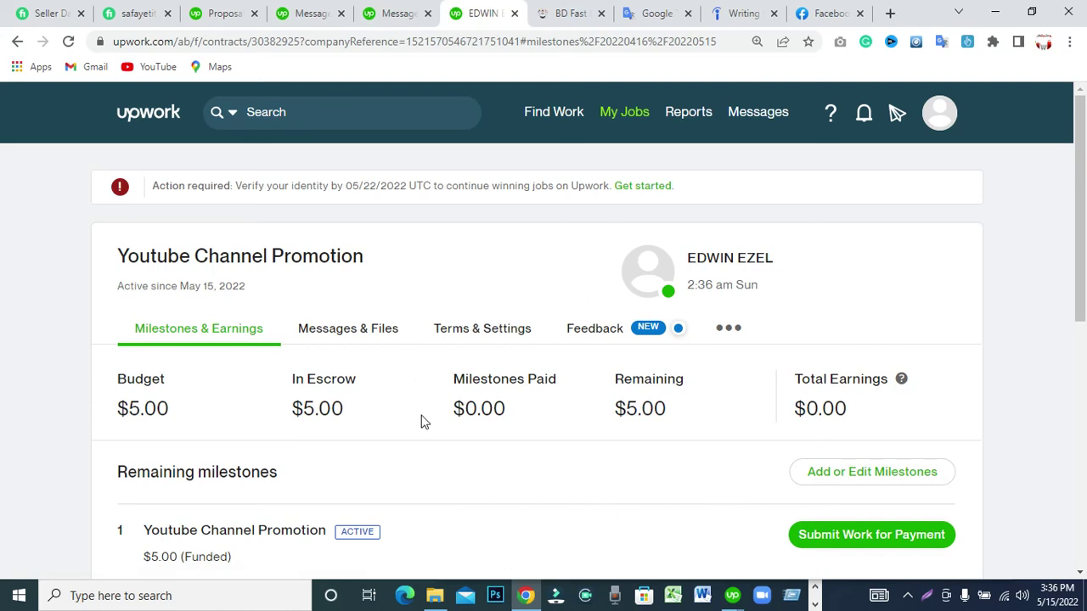
Step: Open the Youtube Channel Promotion conversation with the client and go back to its earliest message
left_click(745, 119)
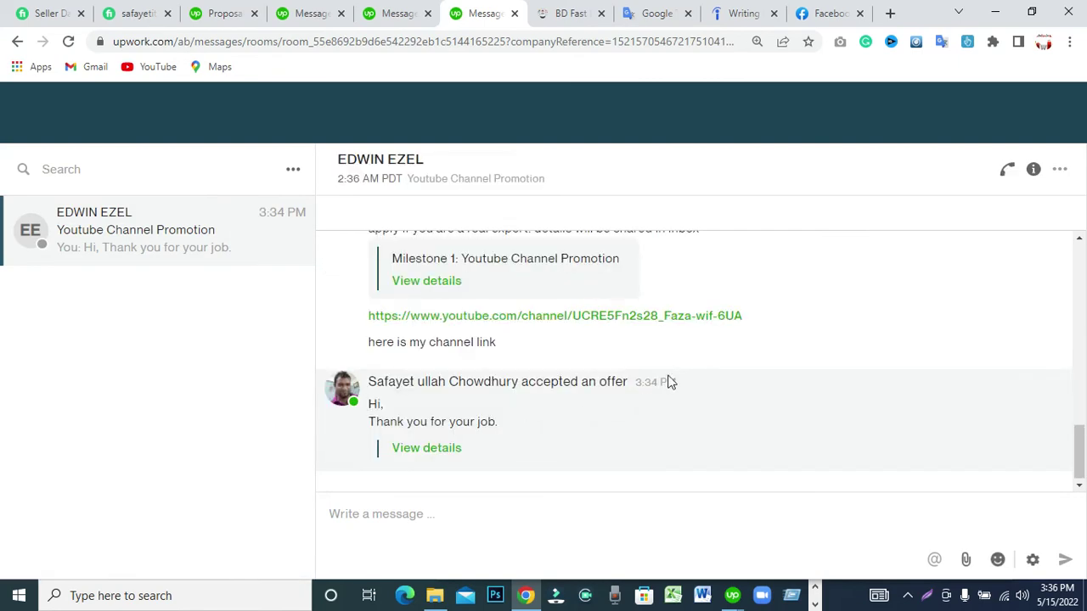
scroll(823, 373, "up", 6)
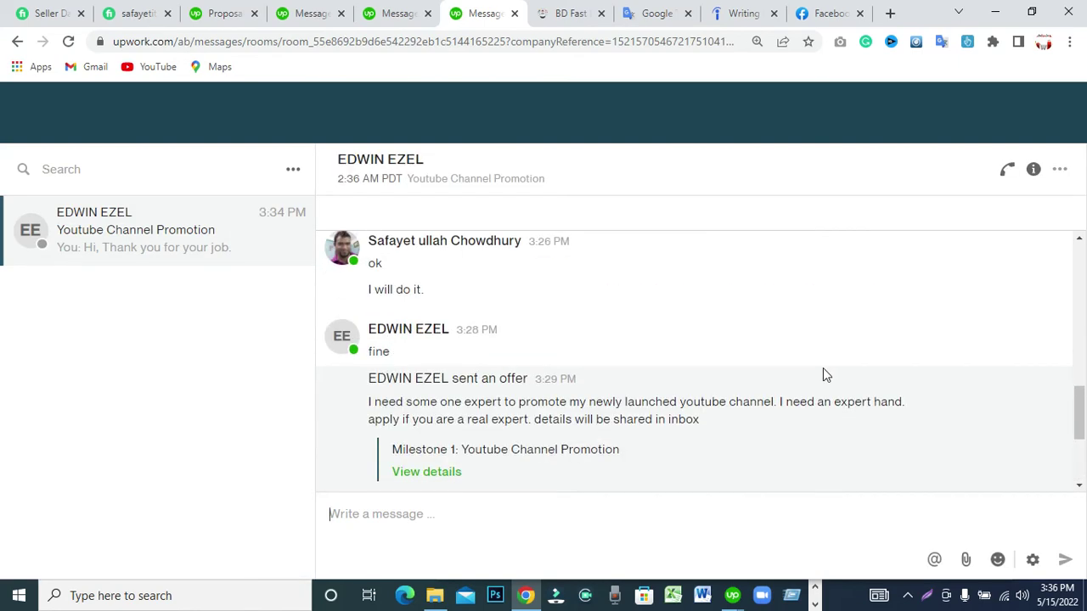
scroll(807, 354, "up", 4)
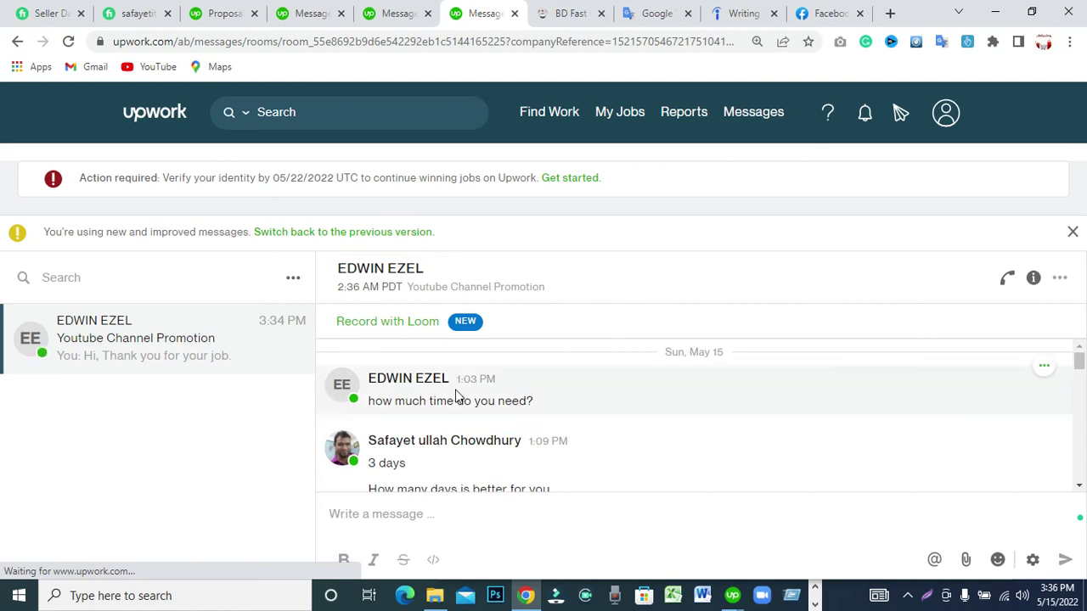
Step: Read the conversation's negotiation over the delivery time, required information and price for the channel promotion
scroll(462, 419, "down", 3)
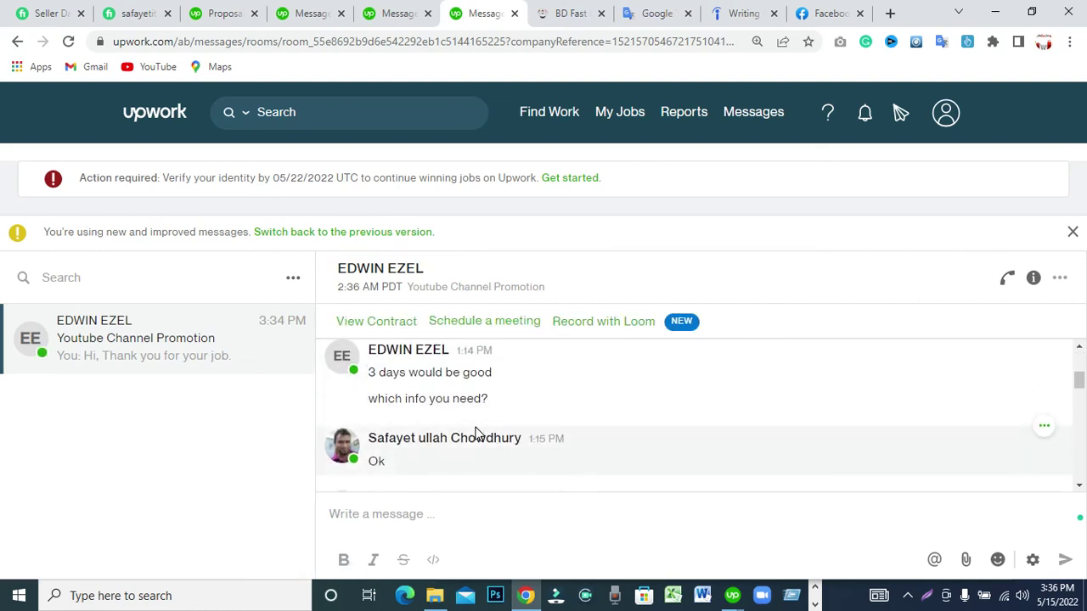
scroll(478, 436, "down", 3)
scroll(451, 408, "down", 2)
scroll(501, 454, "down", 1)
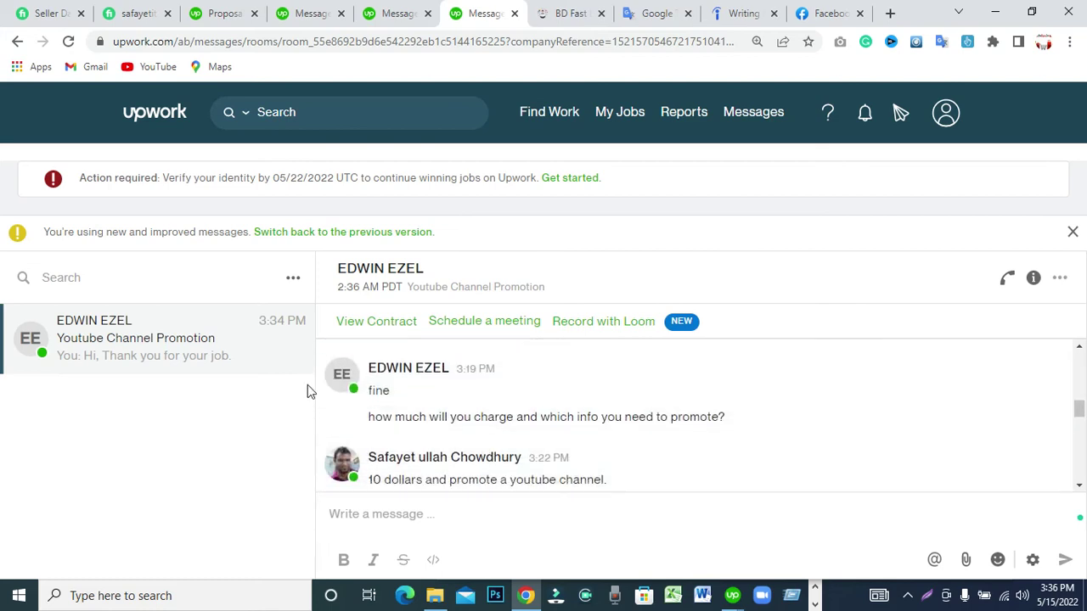
scroll(397, 425, "down", 3)
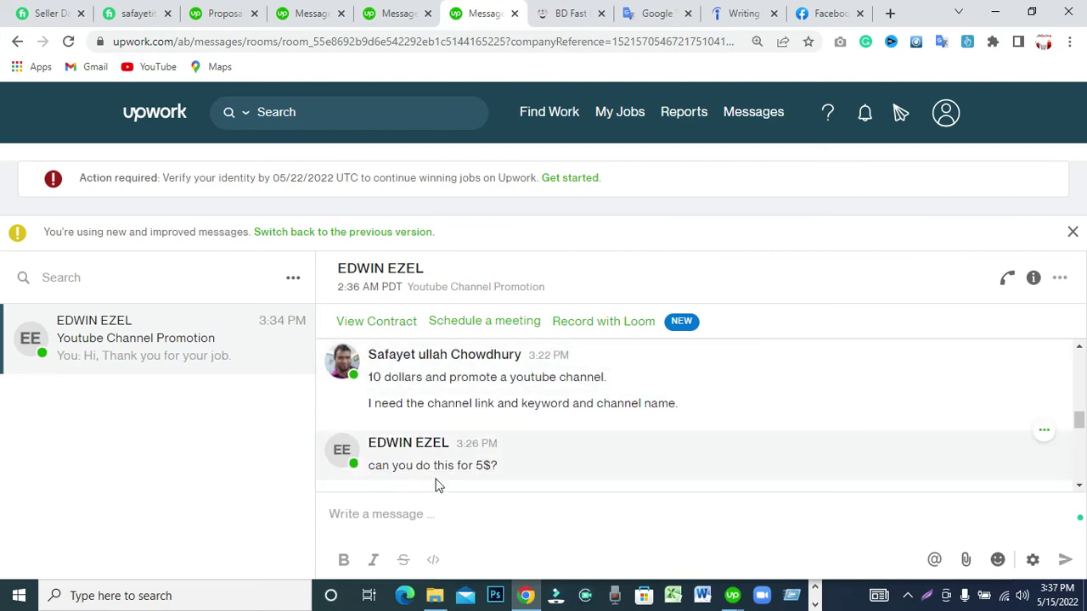
scroll(475, 450, "down", 2)
scroll(405, 459, "down", 2)
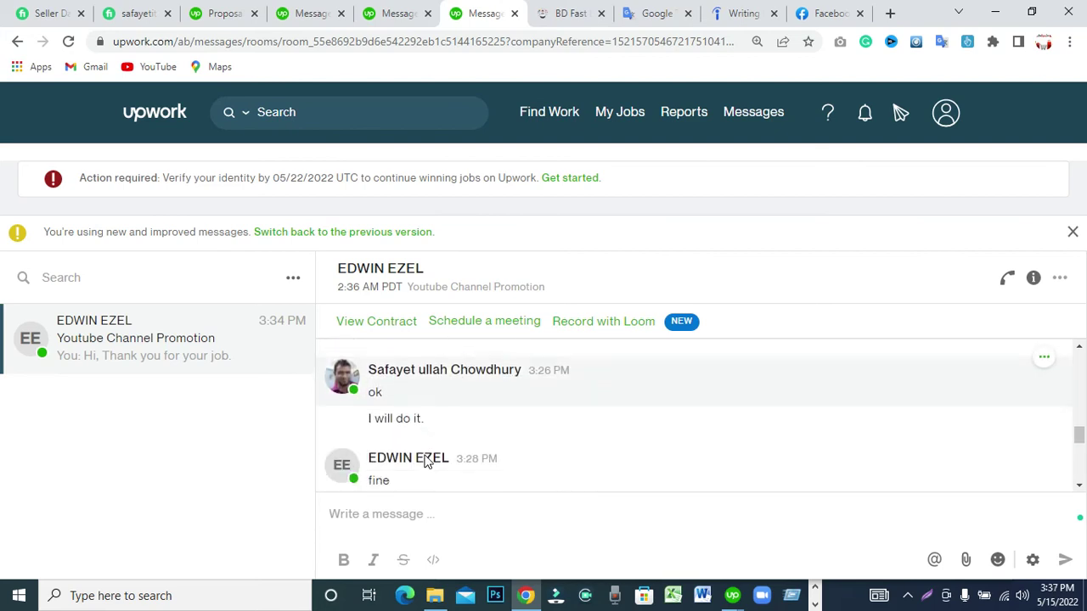
Step: Review the client's offer message, the shared channel link and the offer acceptance at the end of the conversation
scroll(346, 413, "down", 2)
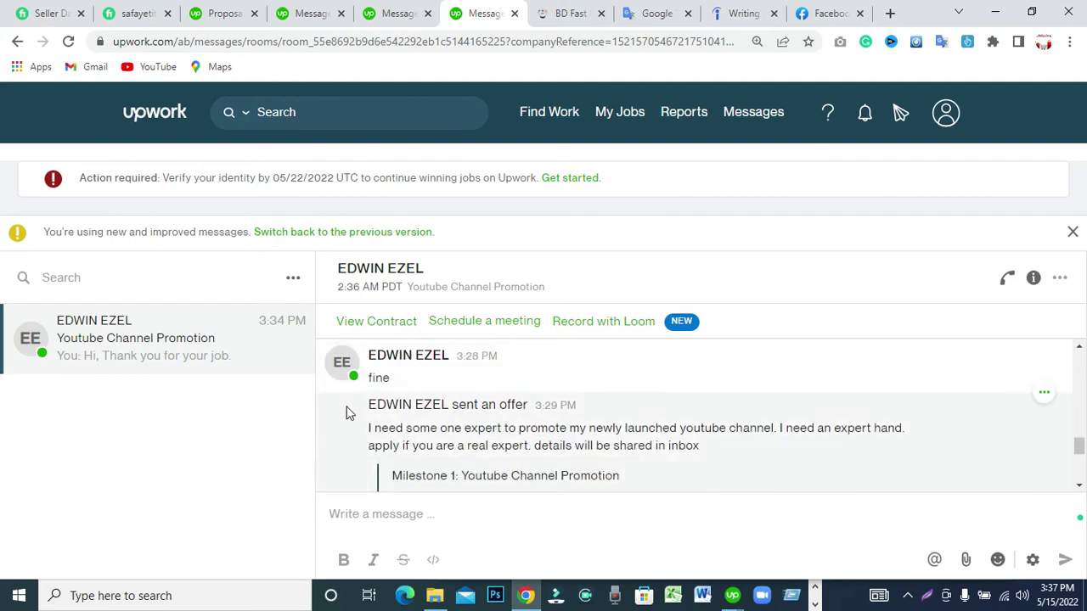
scroll(406, 385, "down", 4)
scroll(492, 417, "up", 2)
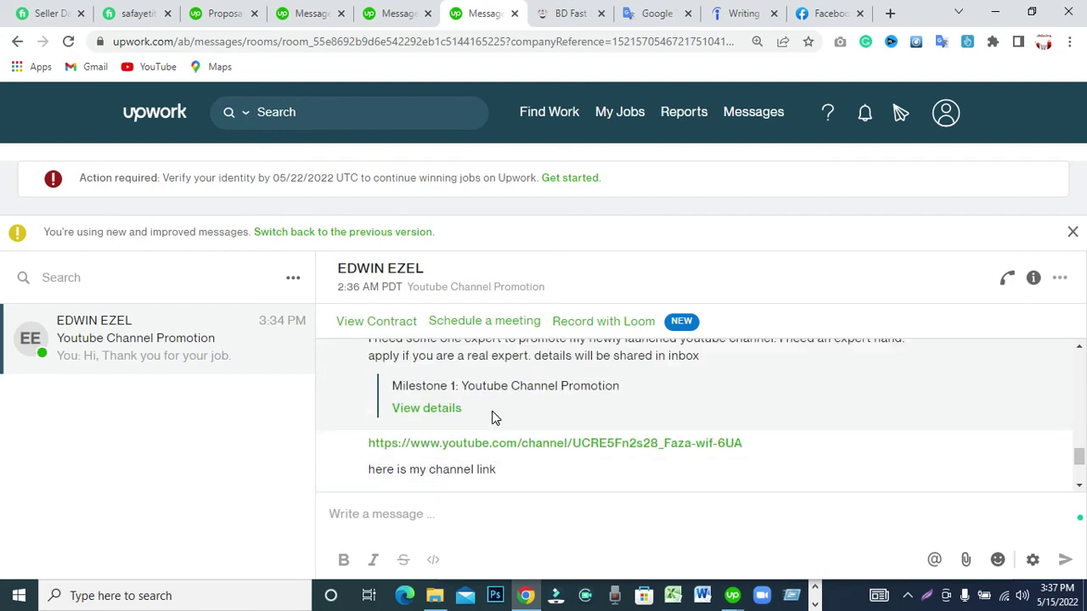
scroll(438, 366, "down", 2)
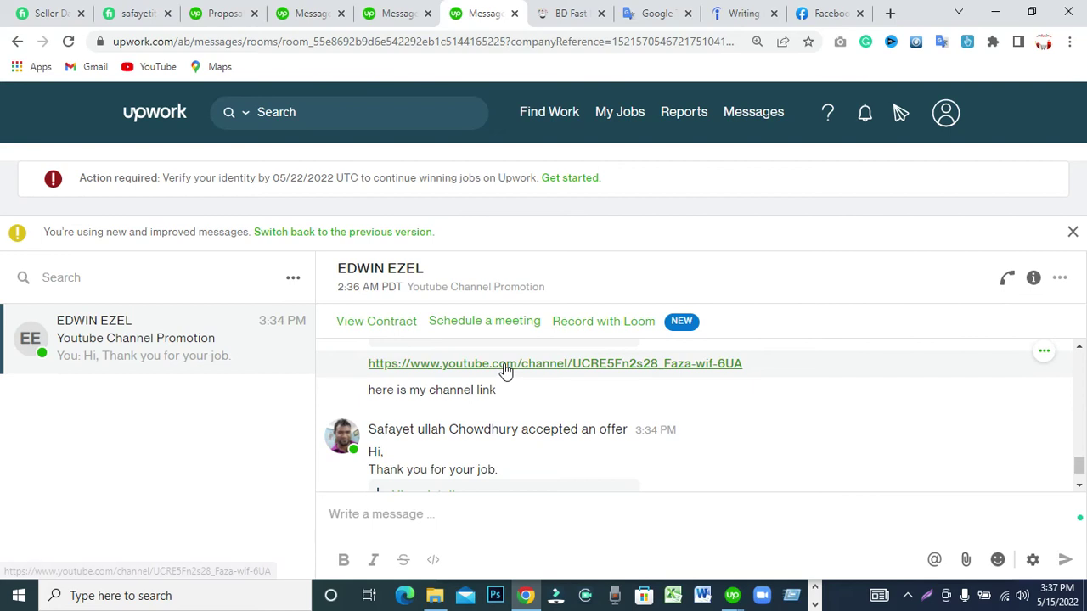
scroll(422, 408, "down", 1)
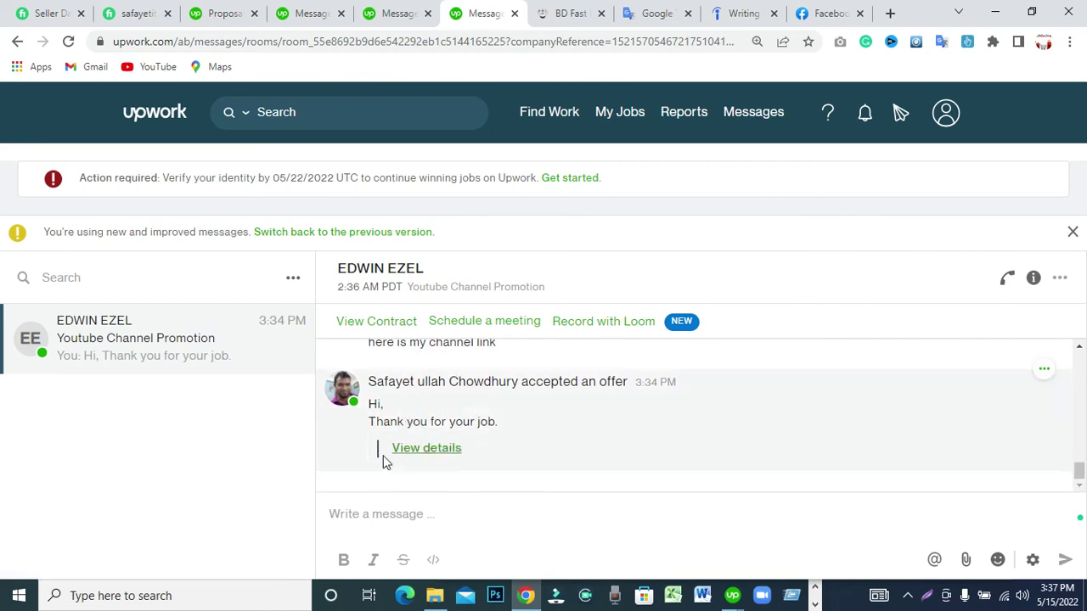
Step: Open the accepted offer's details from the conversation and examine its complete job description and contract details
left_click(426, 448)
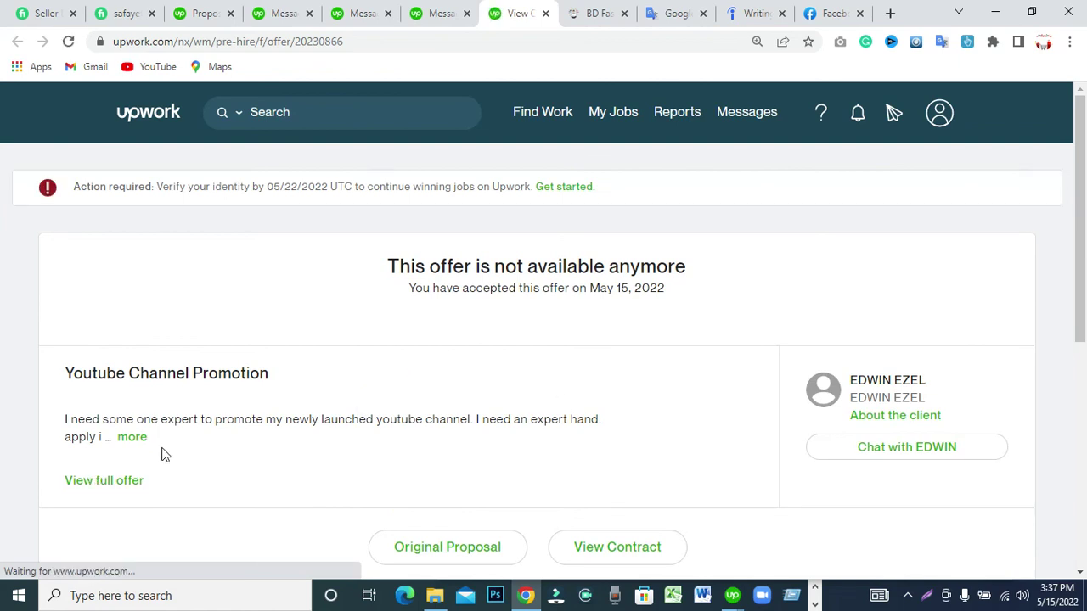
left_click(134, 439)
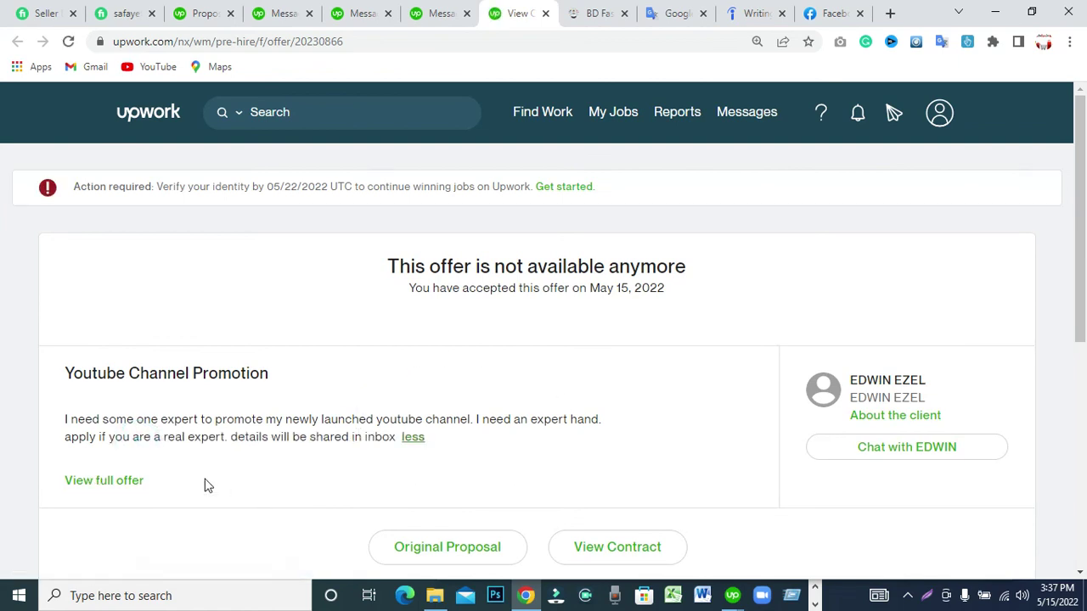
left_click(100, 484)
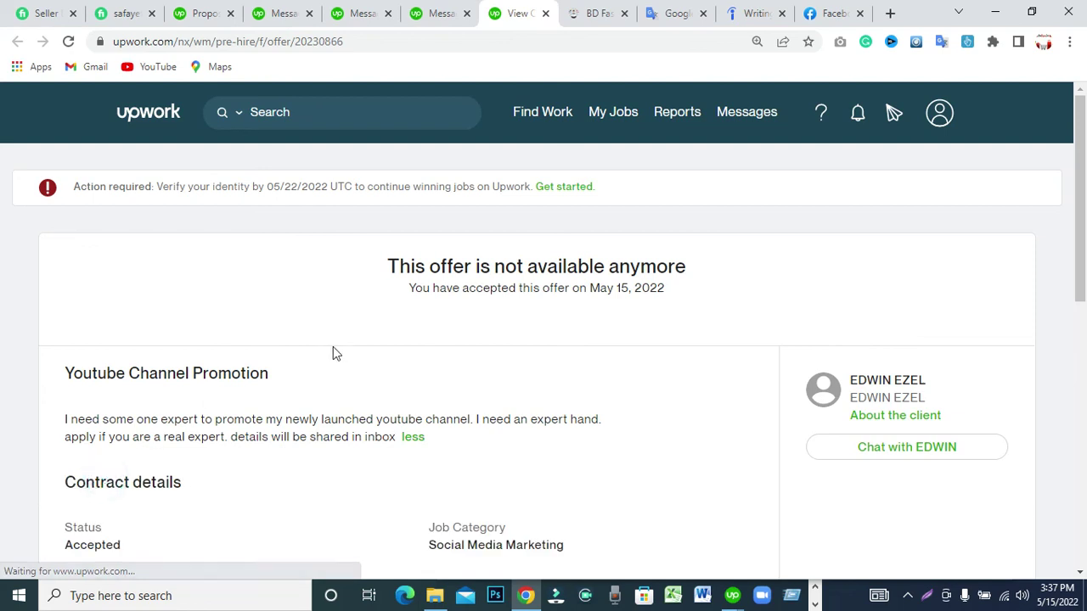
scroll(345, 371, "down", 2)
scroll(346, 371, "down", 2)
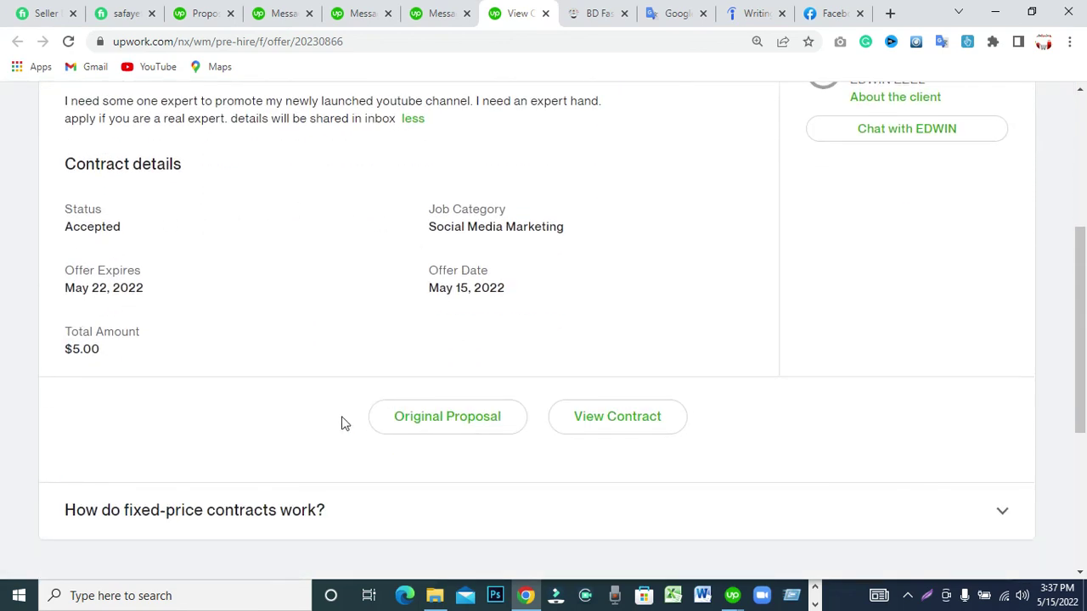
Step: Open the contract from the accepted offer and examine its milestones and earnings overview
left_click(611, 414)
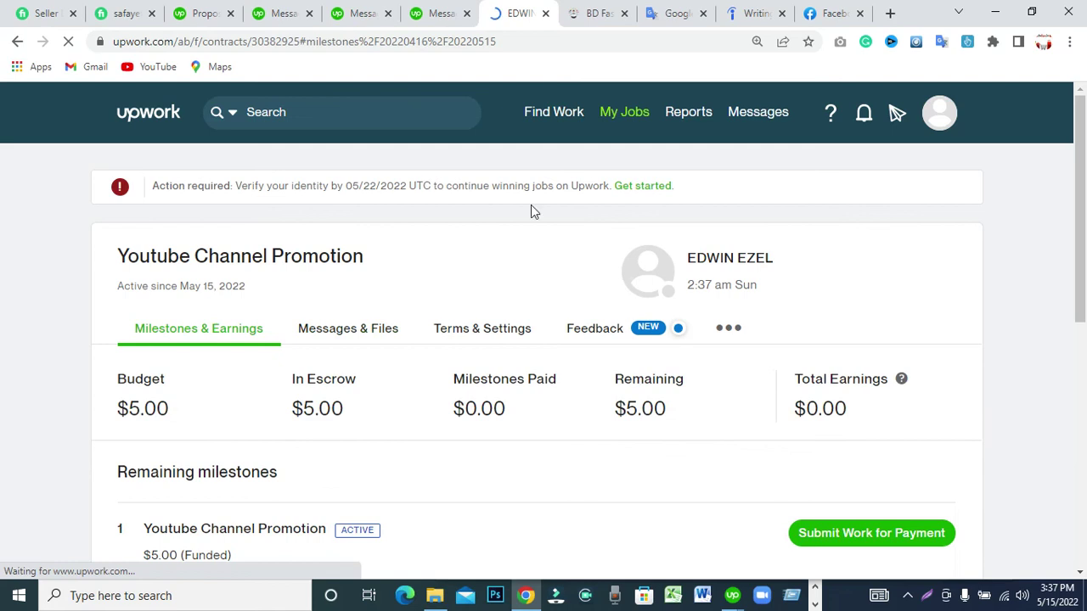
scroll(1021, 318, "down", 1)
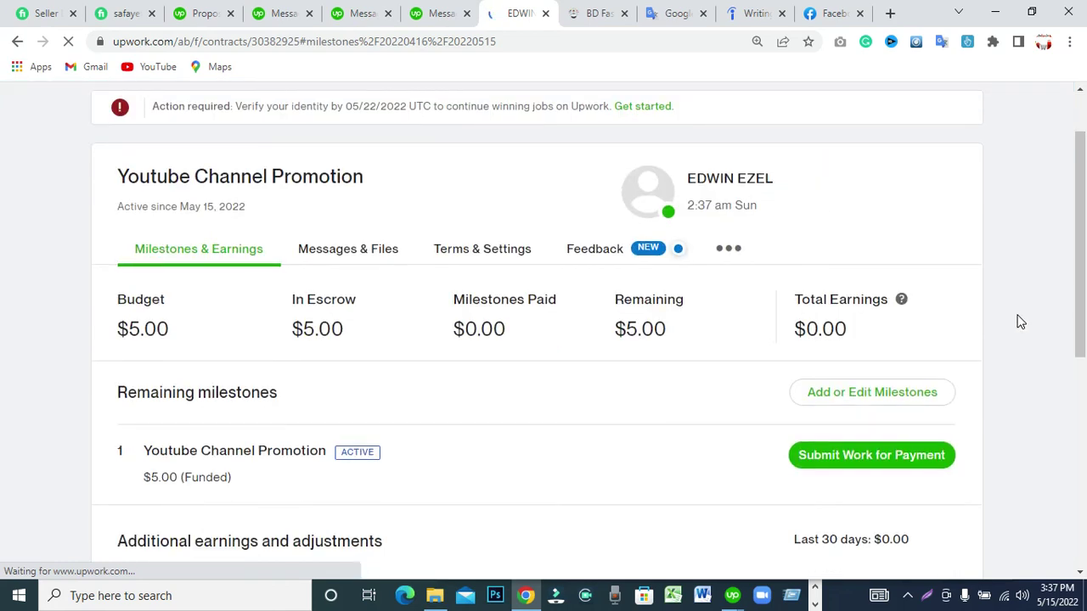